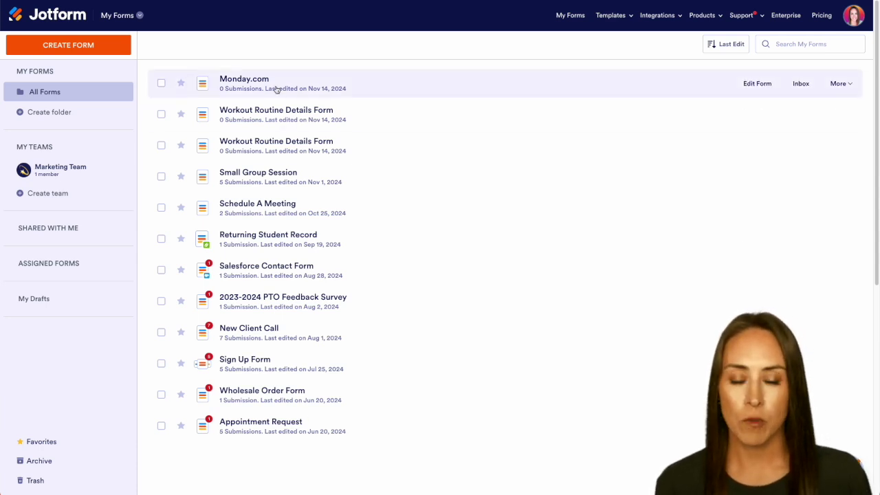
Edit the Monday.com form and create a new workflow under Settings > Workflows.
click(758, 83)
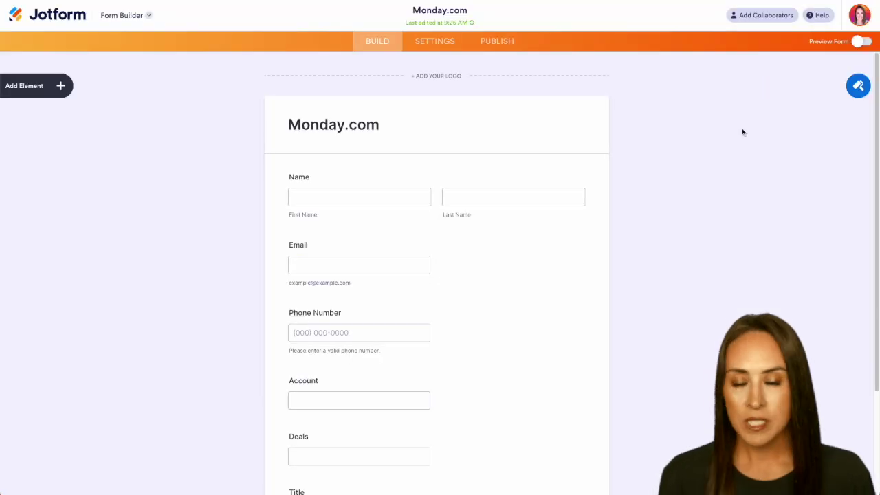
scroll(656, 250, down, 3)
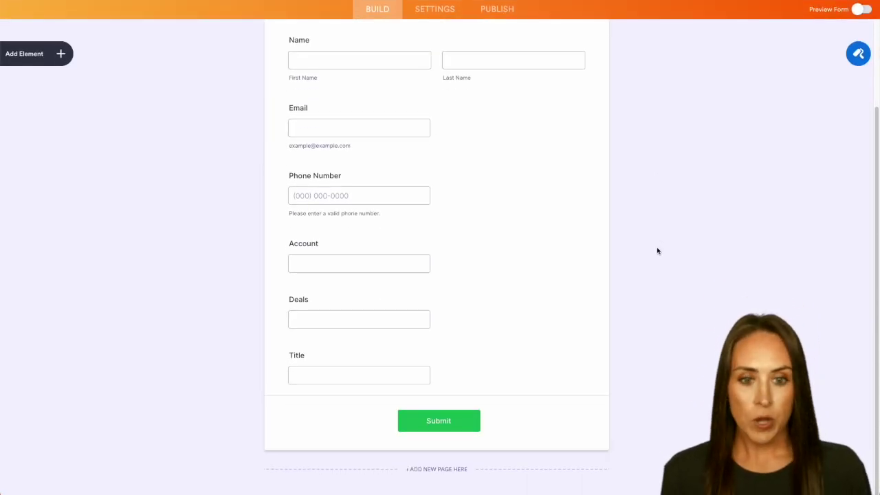
scroll(657, 250, up, 3)
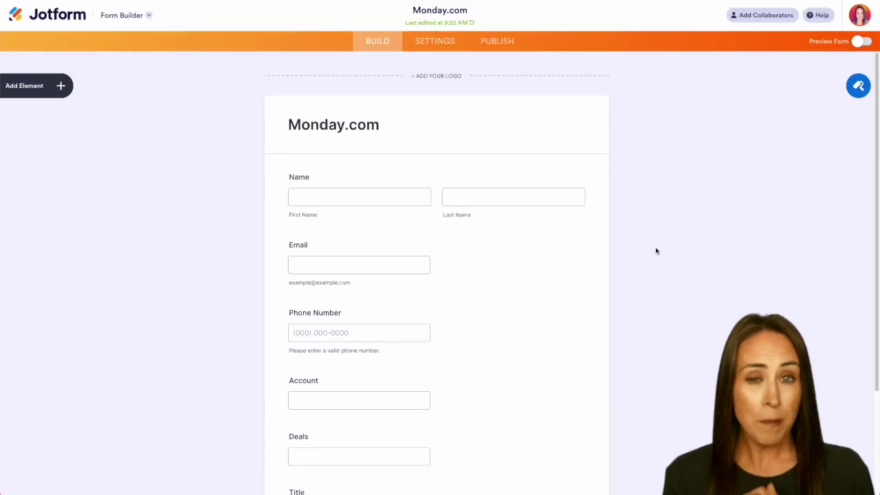
click(437, 41)
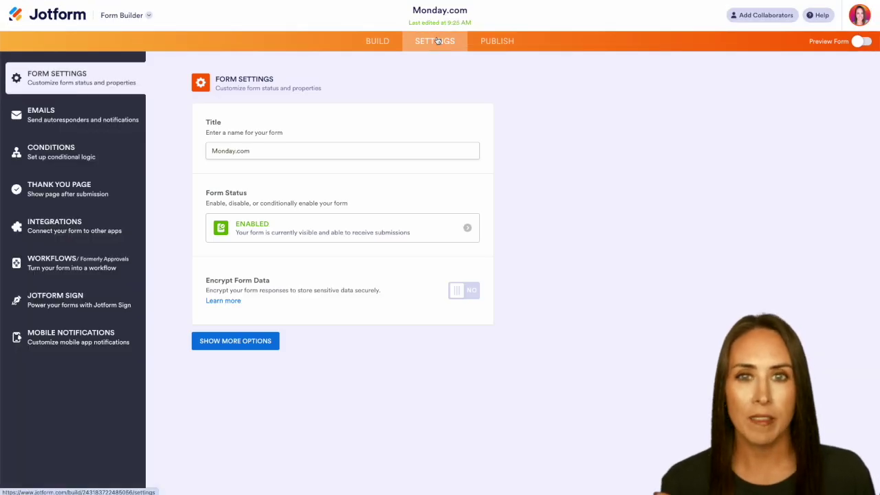
click(50, 268)
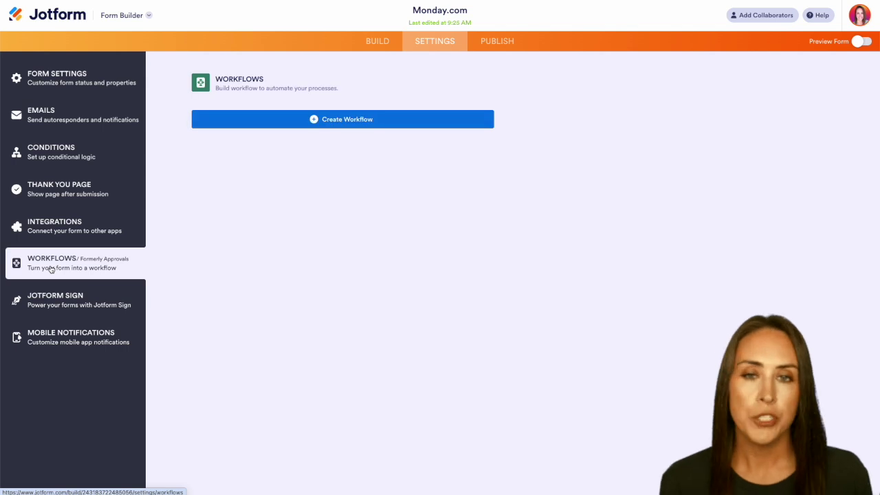
click(351, 118)
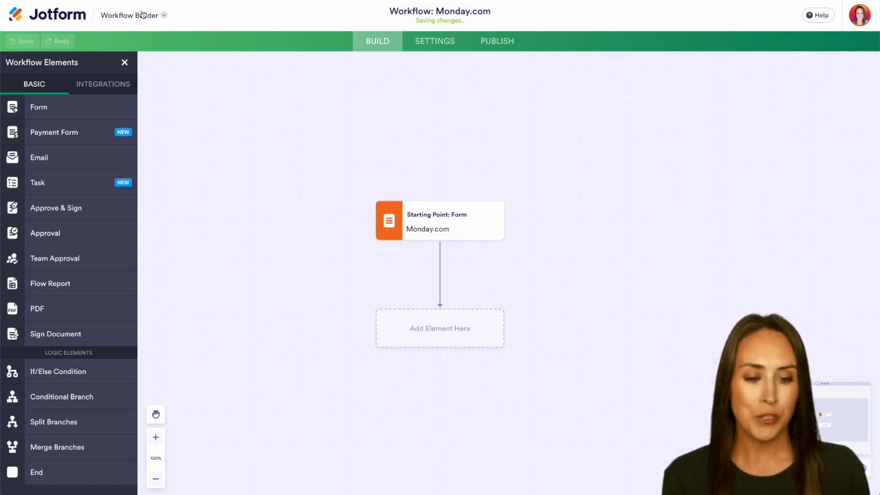
Add an Approval step under the form and two Email steps below it.
drag(587, 310, 578, 202)
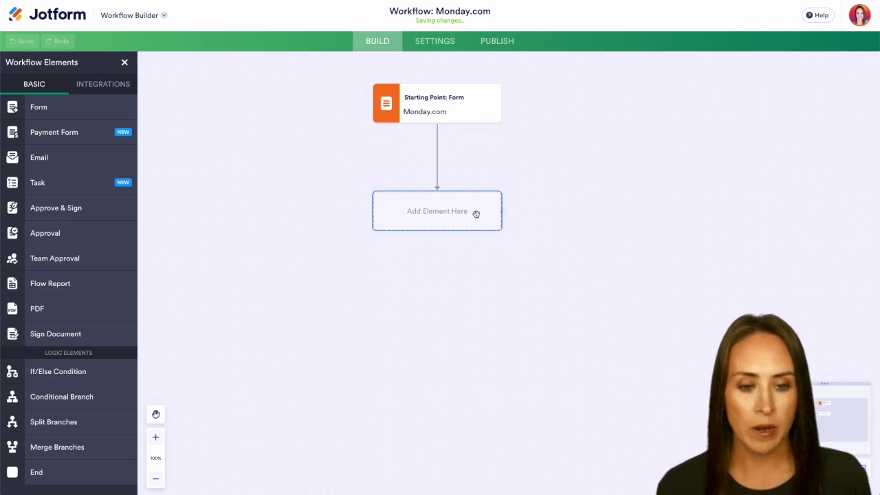
drag(53, 234, 432, 216)
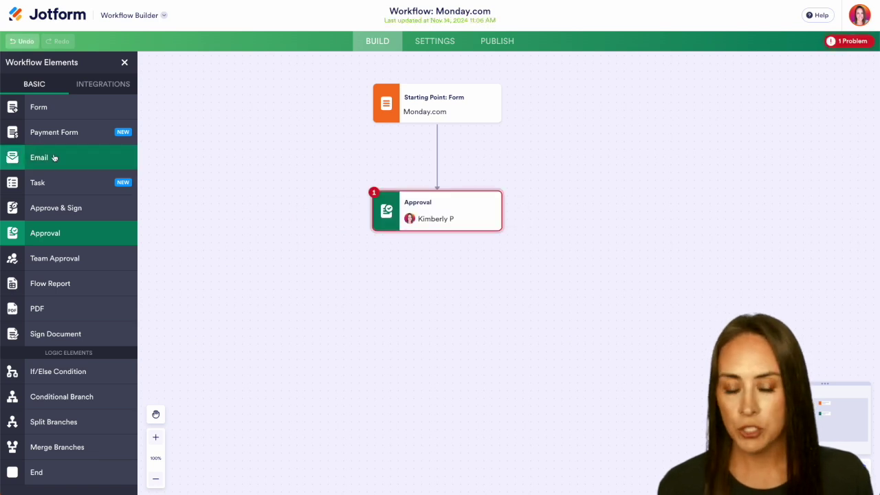
drag(55, 158, 344, 308)
drag(53, 160, 555, 318)
drag(437, 233, 357, 302)
Connect the Approval to both emails, setting the left branch to Approve and the right to Deny.
drag(437, 232, 605, 323)
click(405, 264)
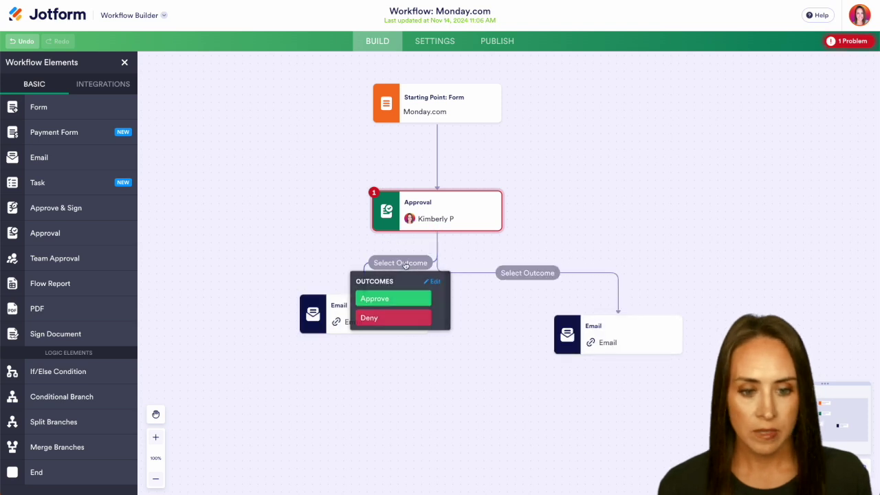
click(393, 298)
click(538, 275)
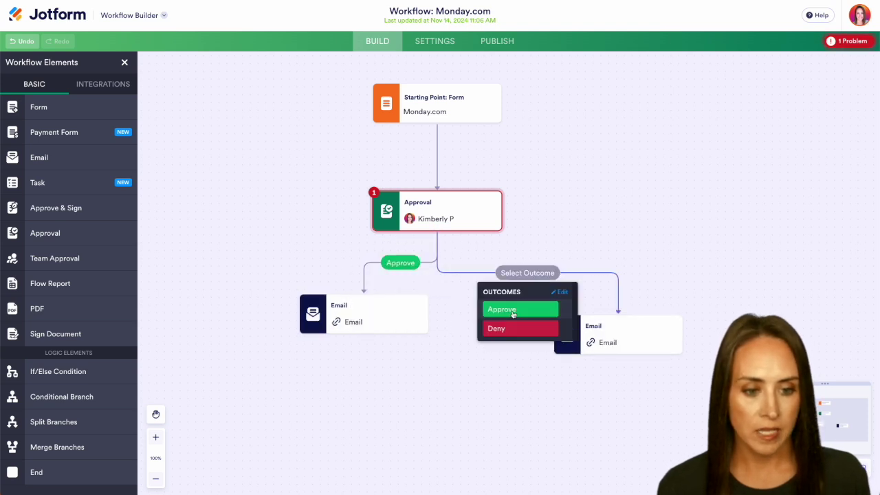
click(496, 328)
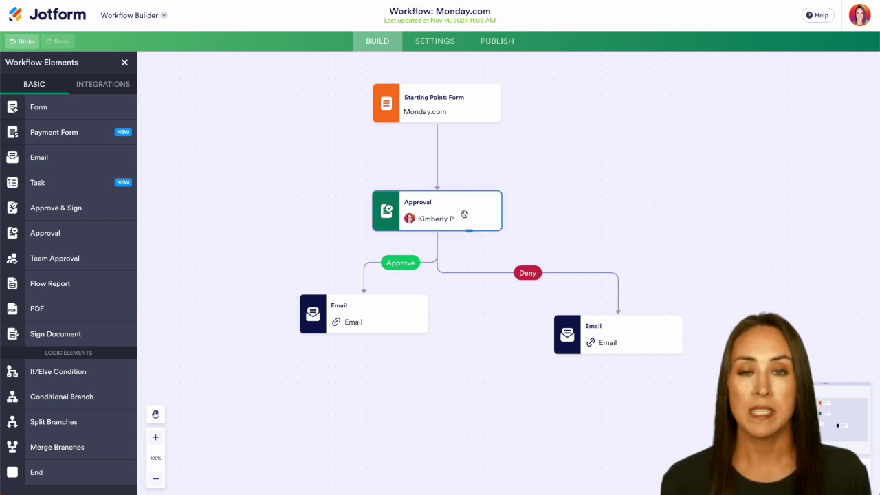
click(388, 294)
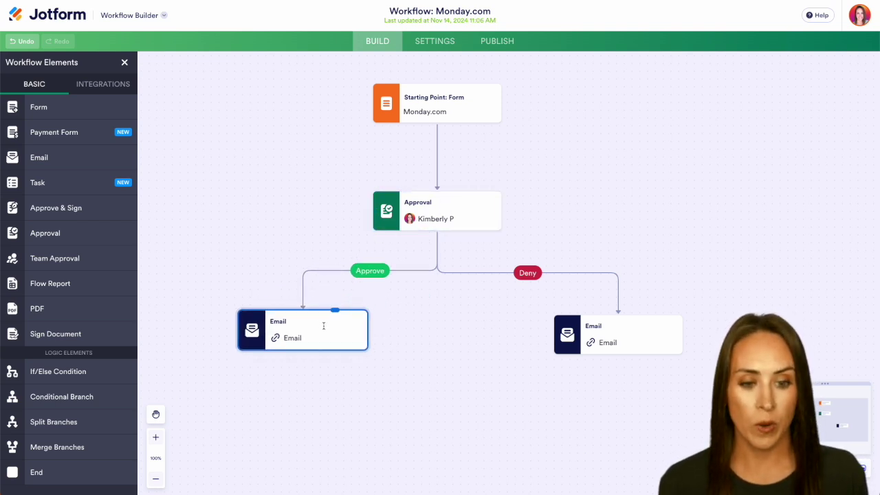
Place a monday.com Create Item step below the Approve email and link the email to it.
scroll(481, 373, down, 3)
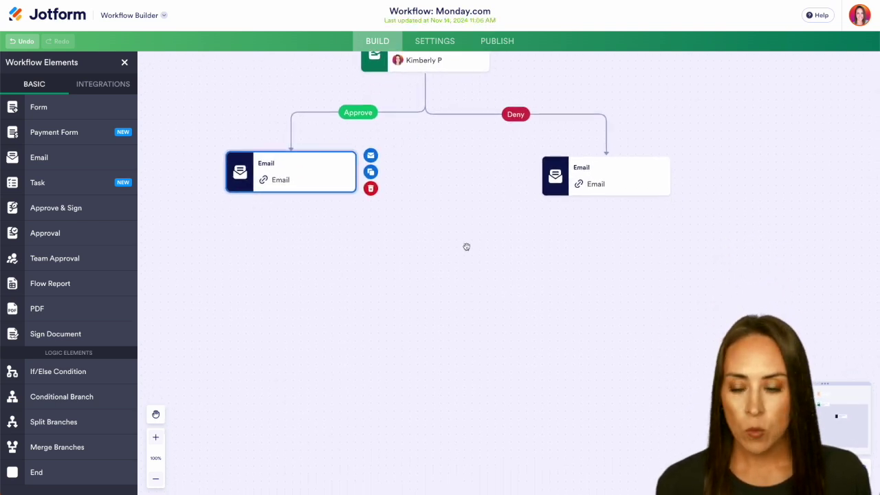
click(106, 86)
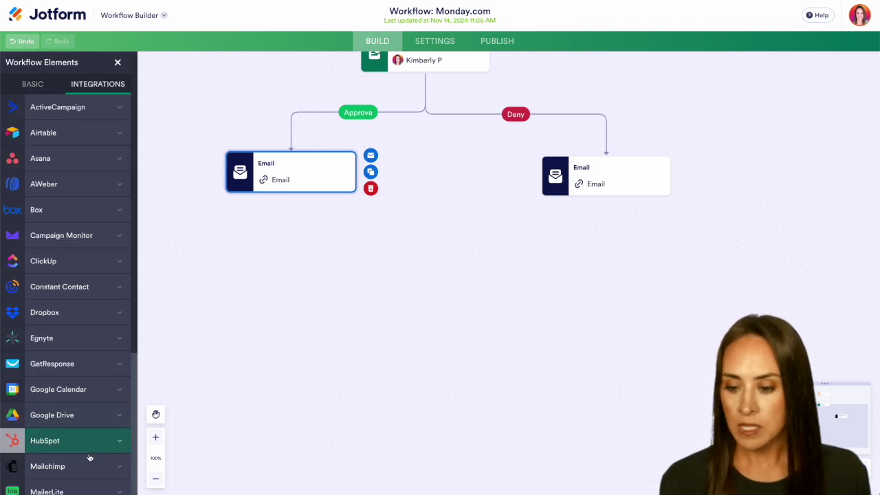
scroll(80, 428, down, 3)
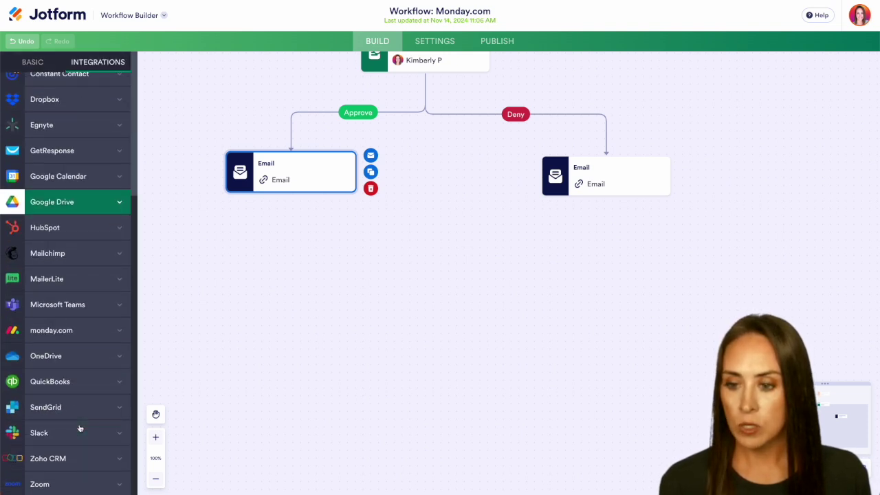
click(78, 333)
scroll(78, 334, down, 1)
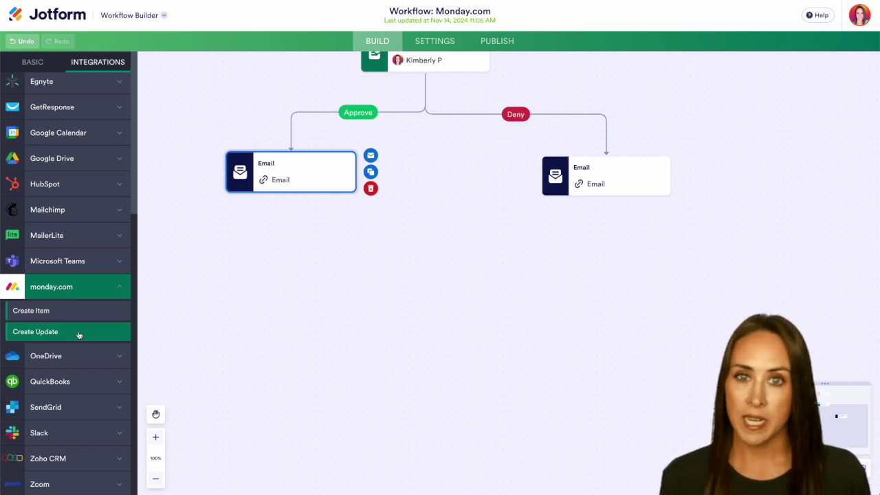
drag(39, 312, 256, 284)
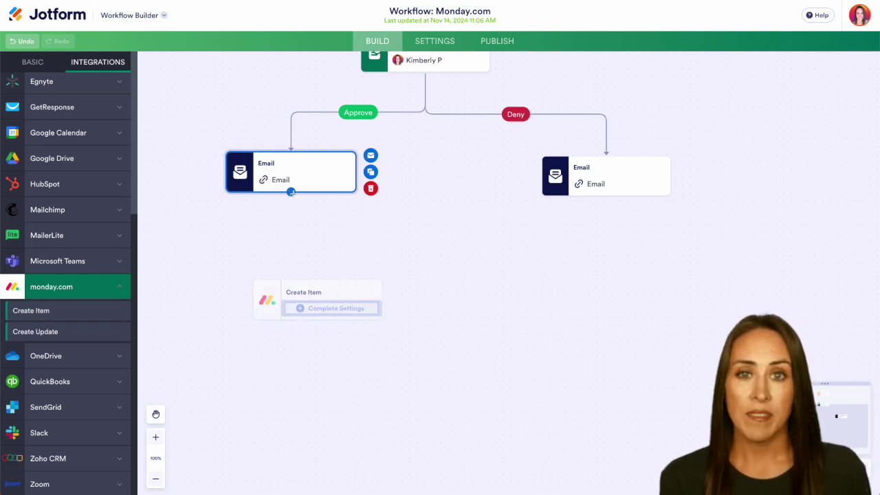
drag(291, 192, 316, 269)
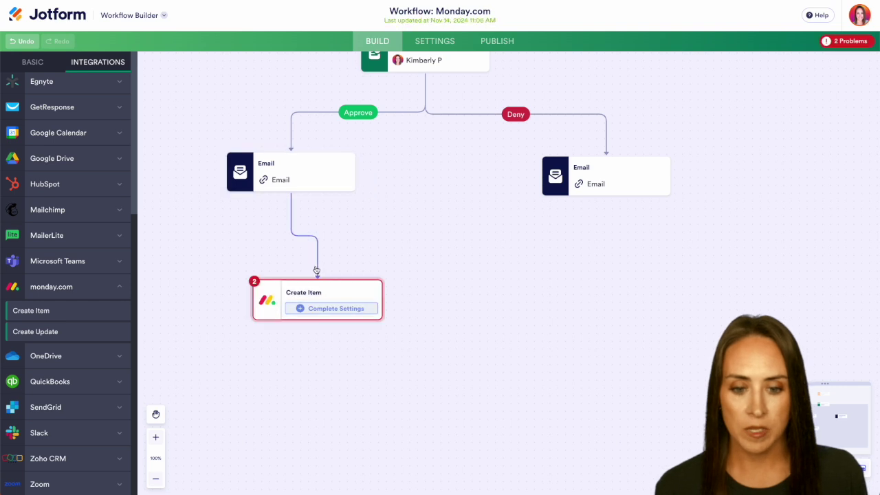
Point the Create Item step at the Contacts board's Primary Contacts group.
click(325, 310)
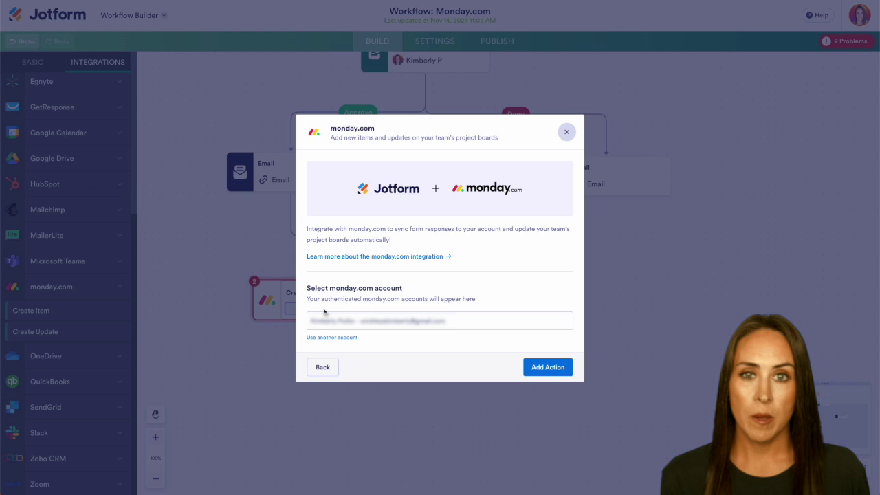
click(554, 372)
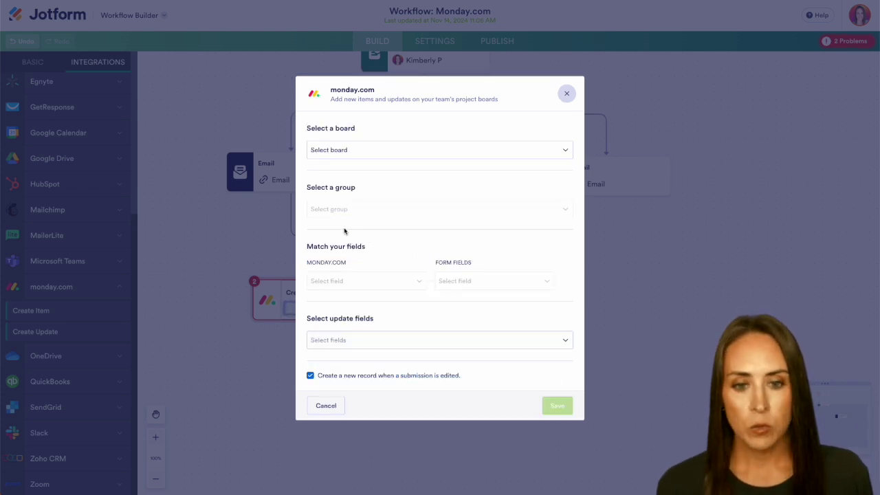
click(337, 150)
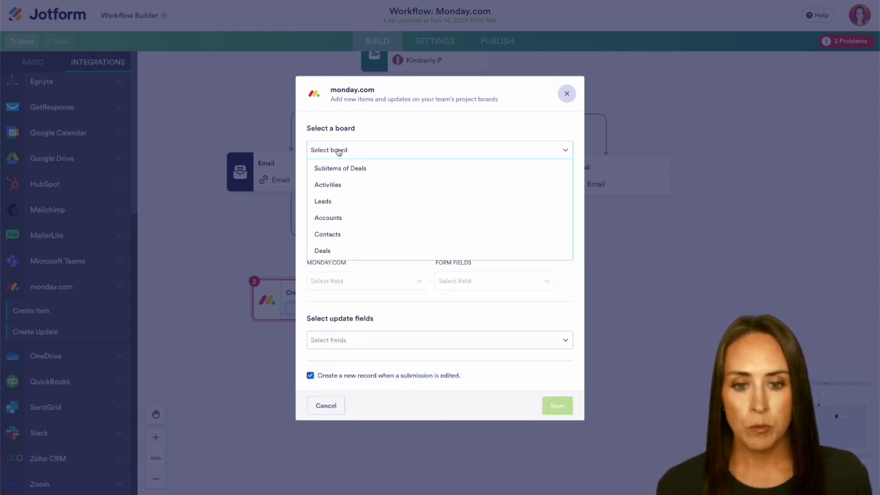
click(337, 234)
click(343, 214)
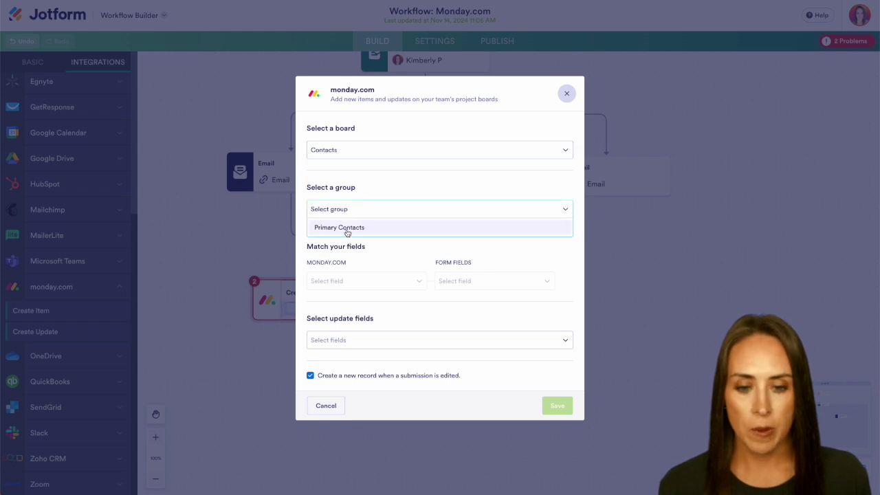
click(346, 227)
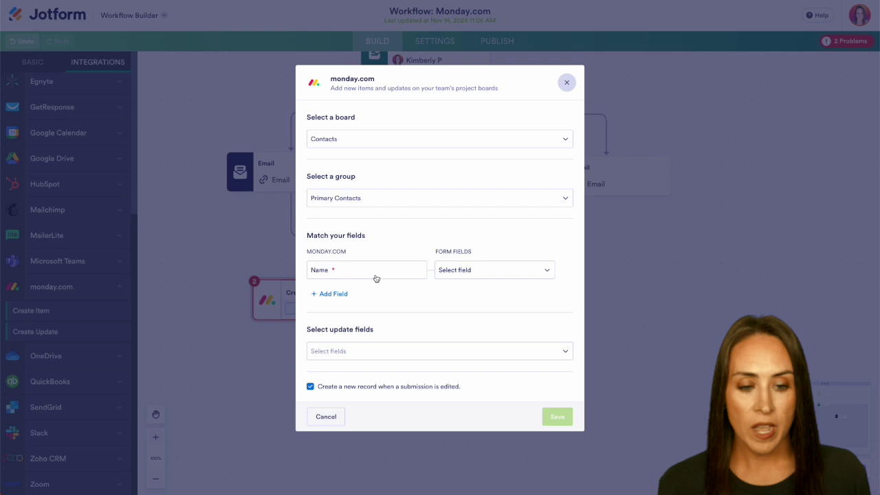
Map the form's Name to Name, Phone Number to Phone, and Email to Email.
click(478, 271)
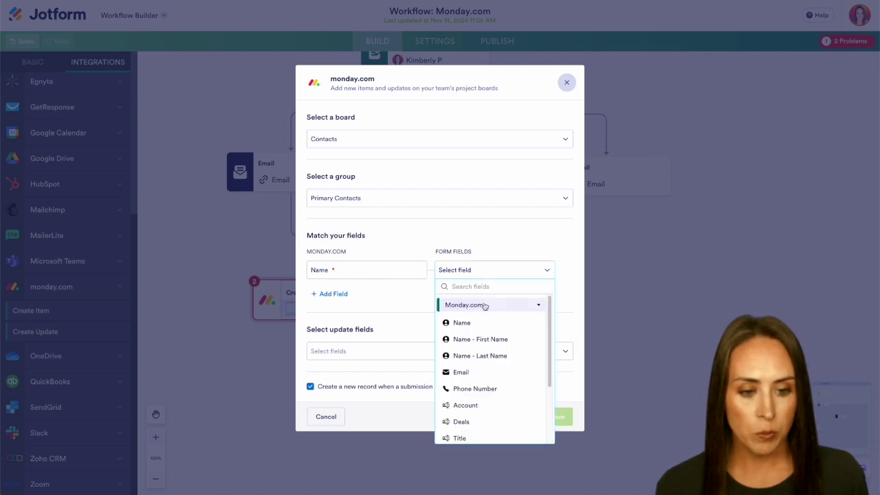
click(485, 322)
click(334, 293)
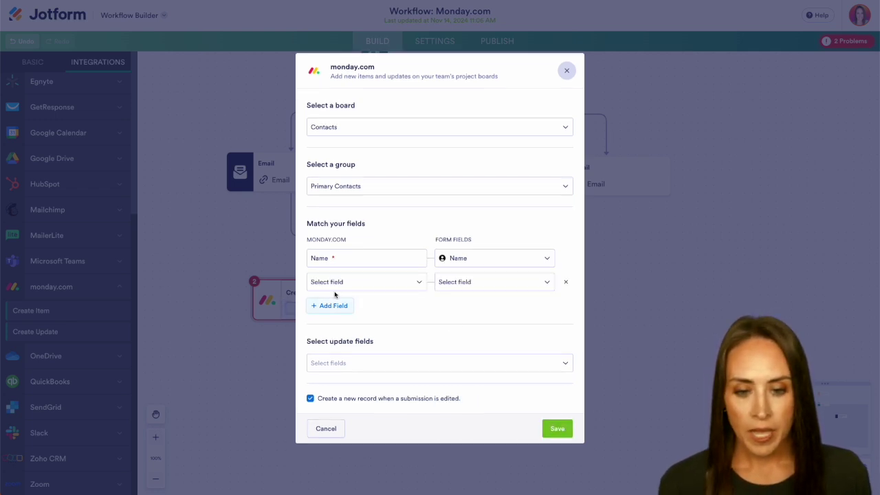
click(333, 282)
click(326, 349)
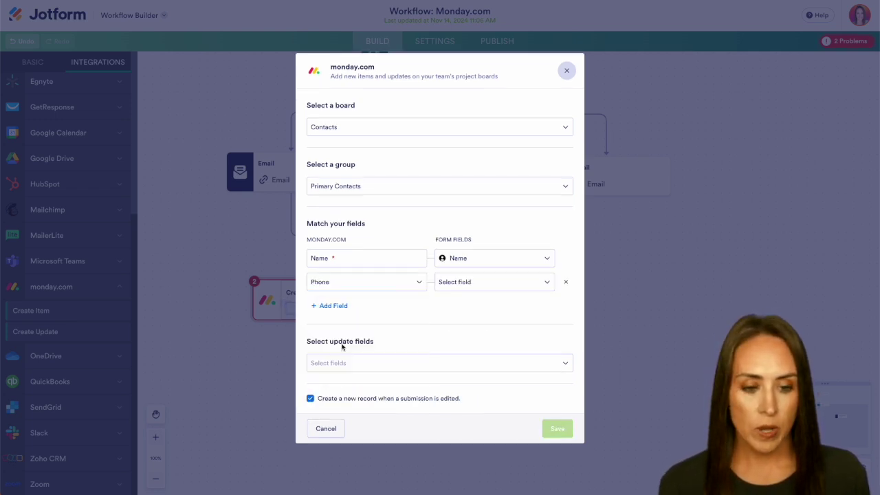
click(490, 287)
click(478, 336)
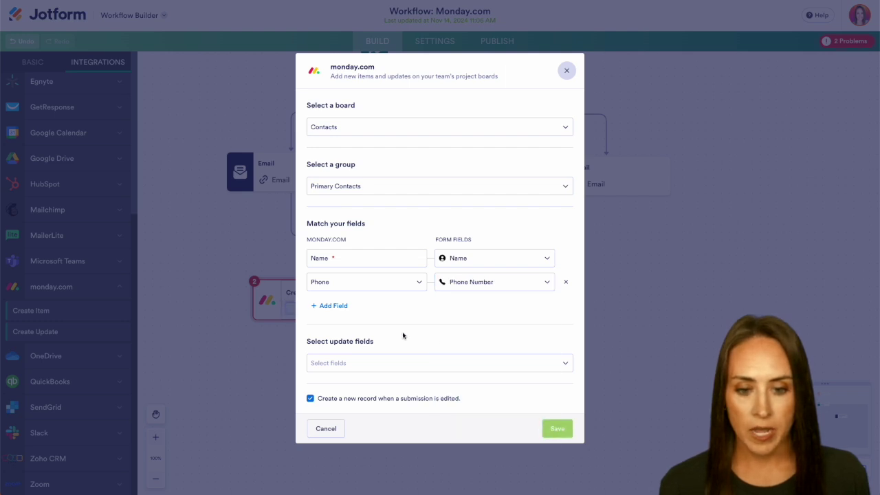
click(334, 307)
click(339, 306)
click(326, 367)
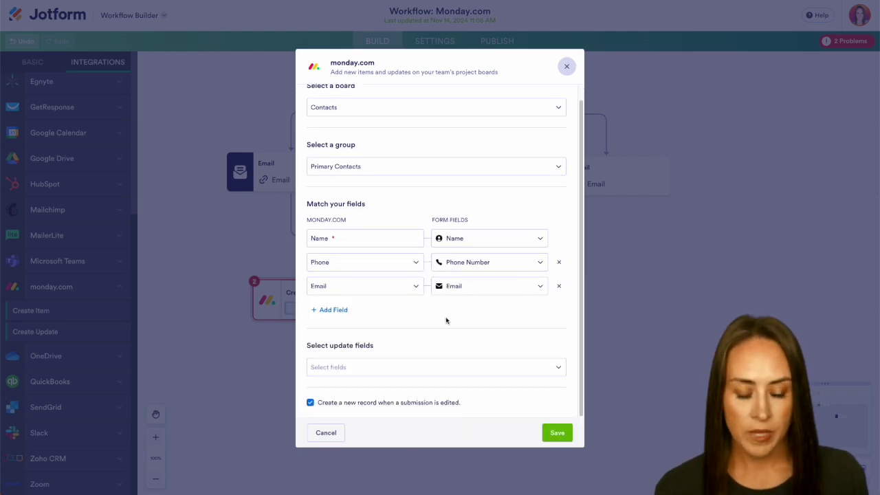
Choose Name, Email, Phone Number, Account, Deals and Title as update fields, then save.
click(557, 368)
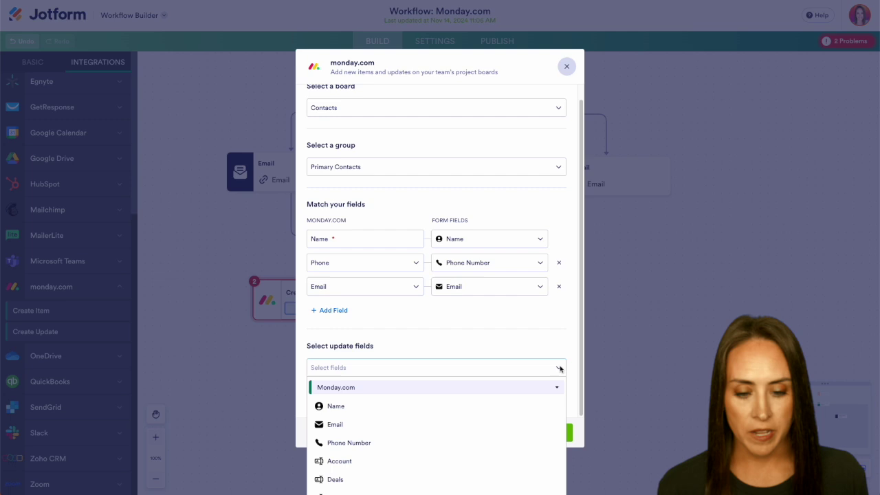
click(336, 406)
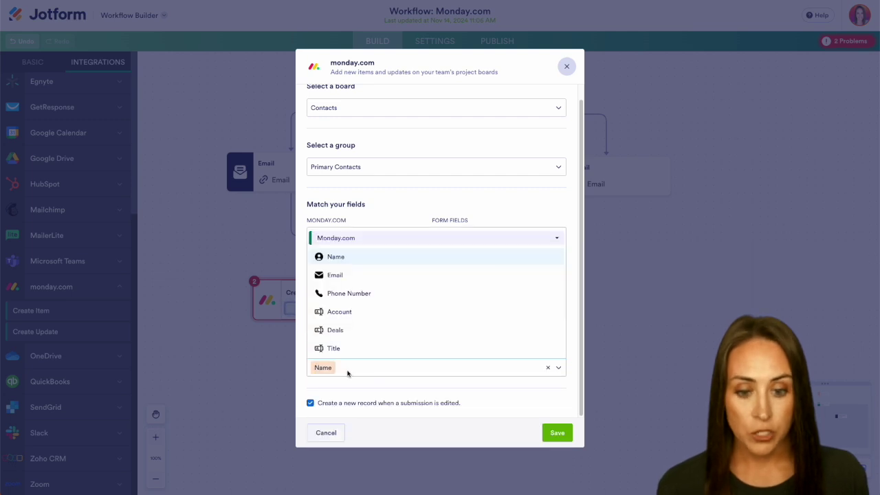
click(339, 275)
click(344, 295)
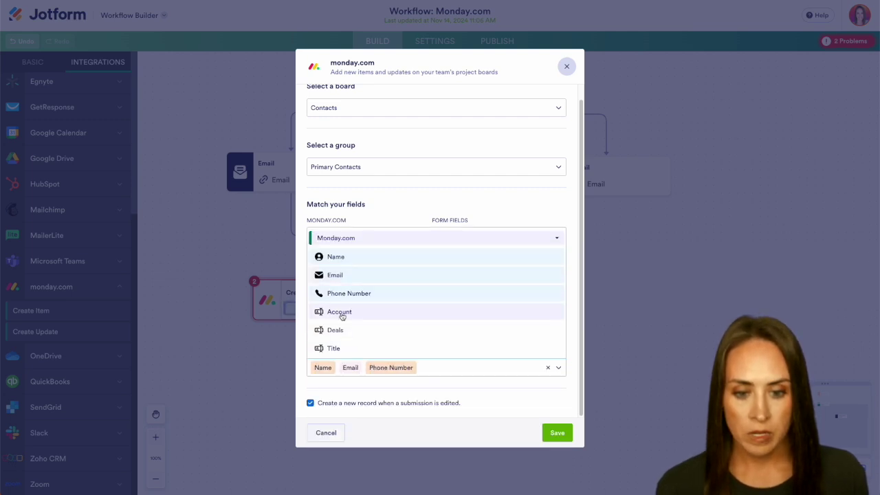
click(341, 315)
click(339, 331)
click(344, 349)
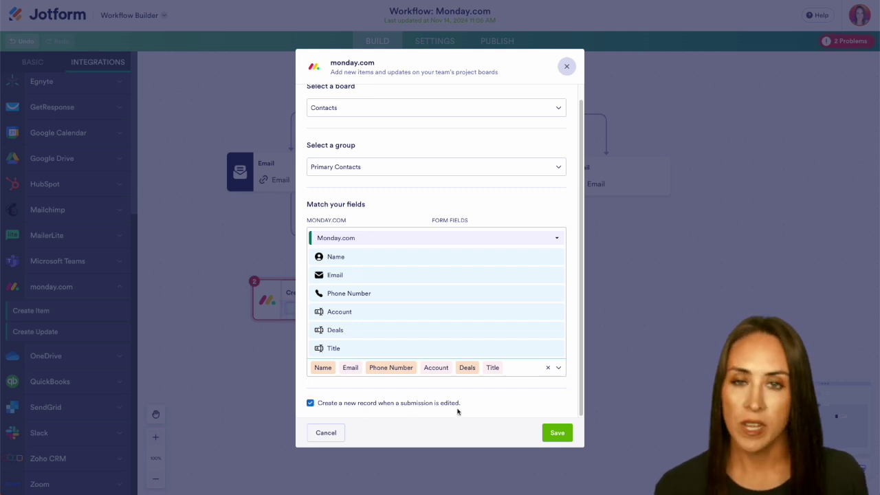
click(558, 432)
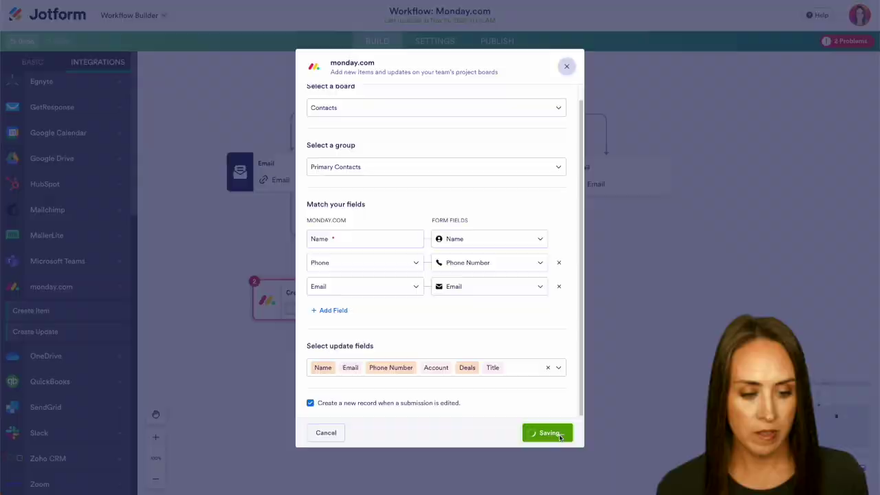
Add an End node fed by Create Item and the Deny email, then go to Publish.
click(35, 63)
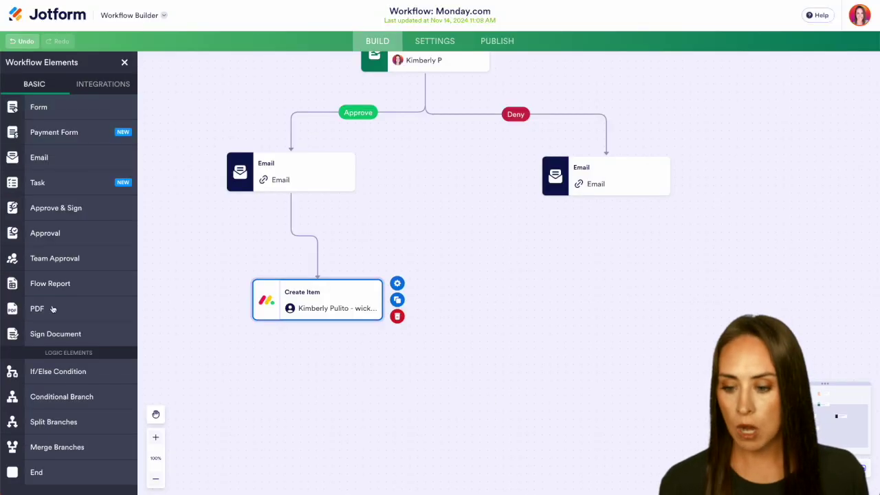
drag(59, 472, 439, 392)
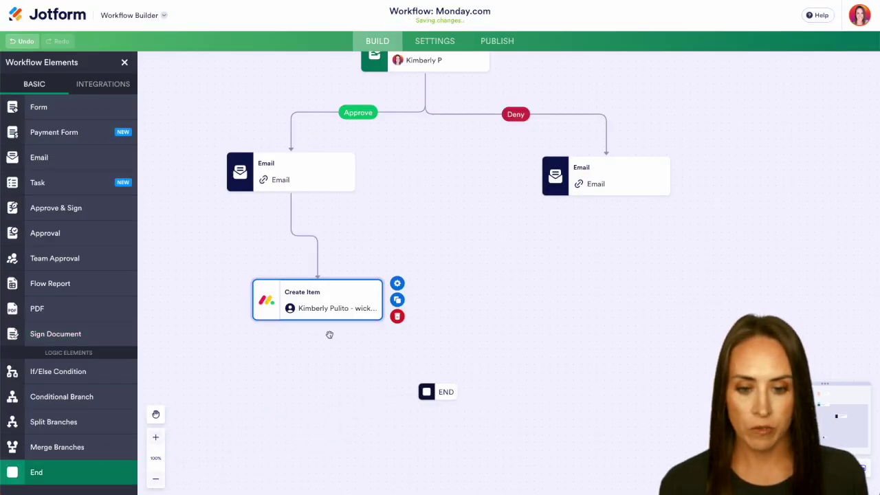
drag(315, 323, 432, 385)
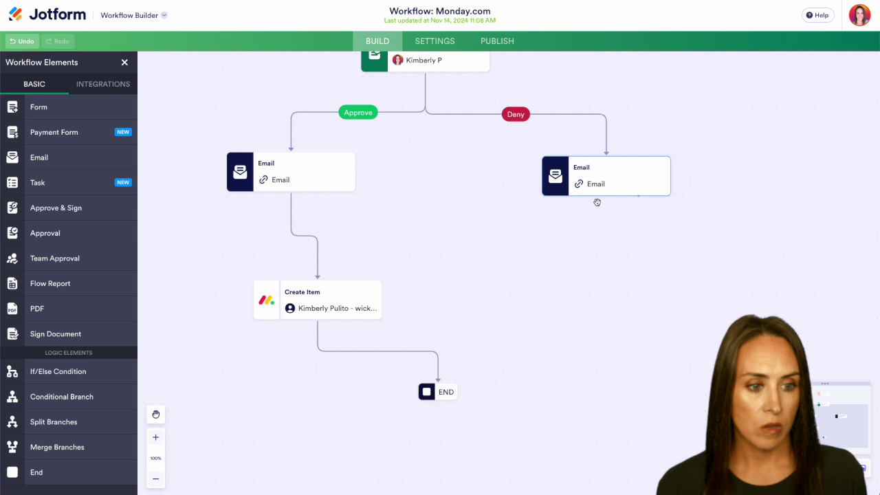
drag(606, 197, 440, 376)
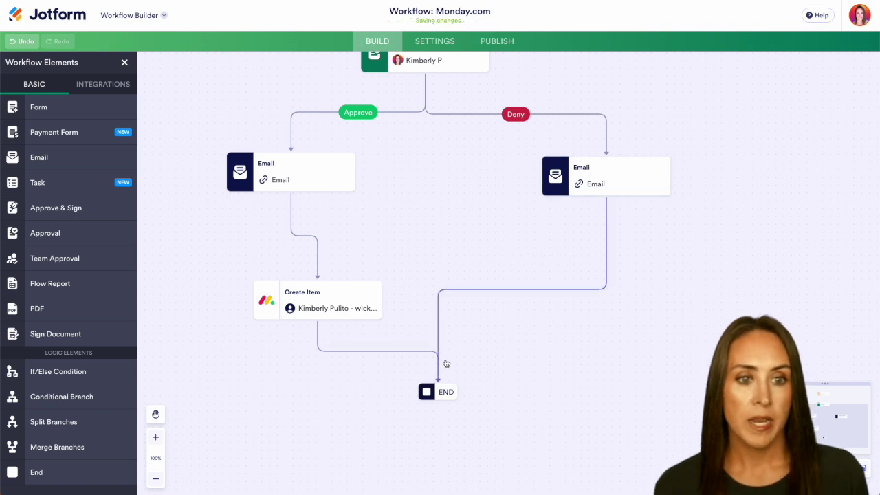
click(501, 41)
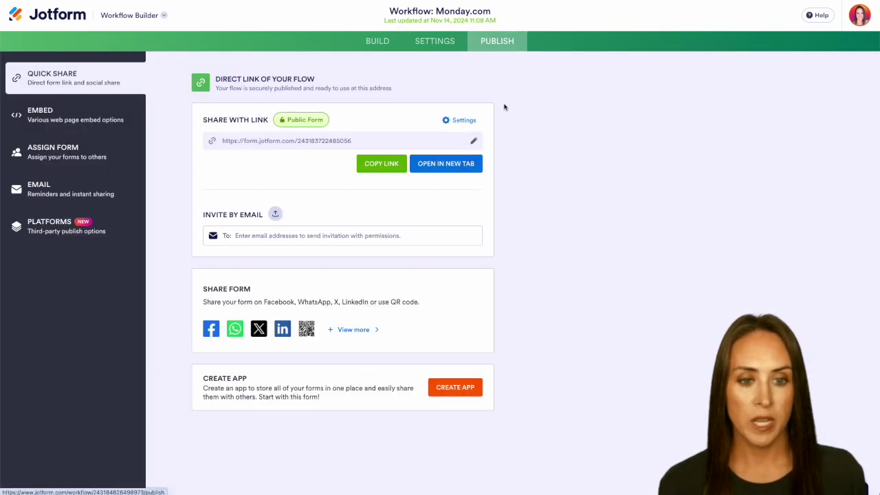
Open the live form in a new tab, enter a sample contact's first and last name, and submit.
click(451, 165)
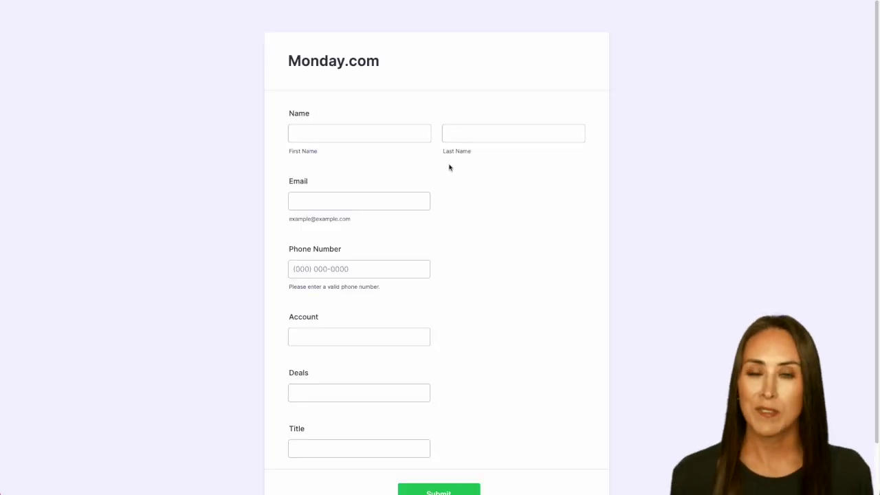
click(359, 134)
text(John)
key(Tab)
text(Smith)
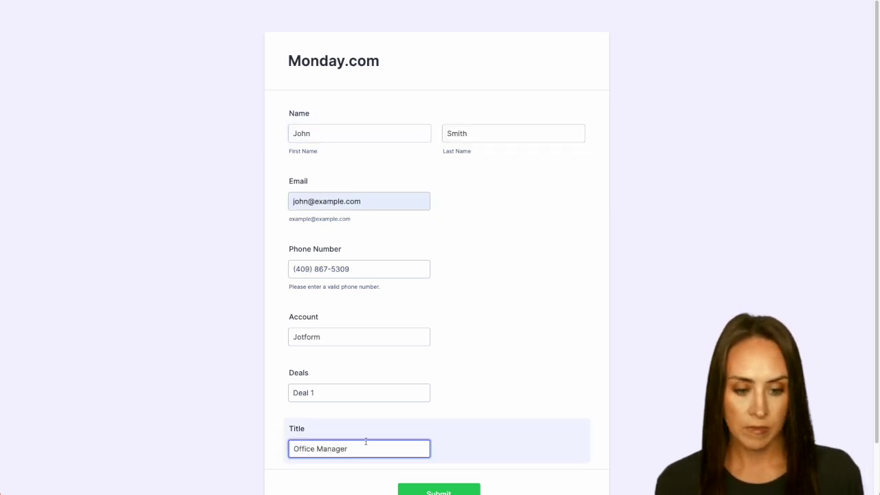
scroll(499, 413, down, 2)
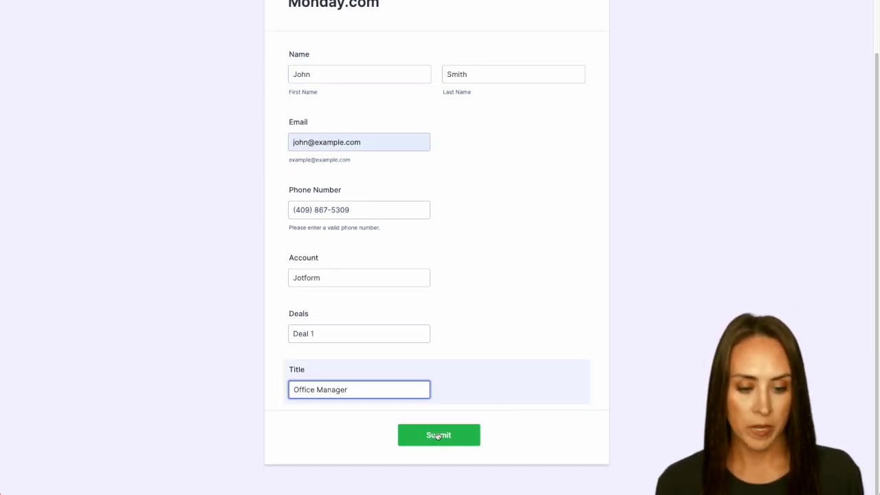
click(438, 434)
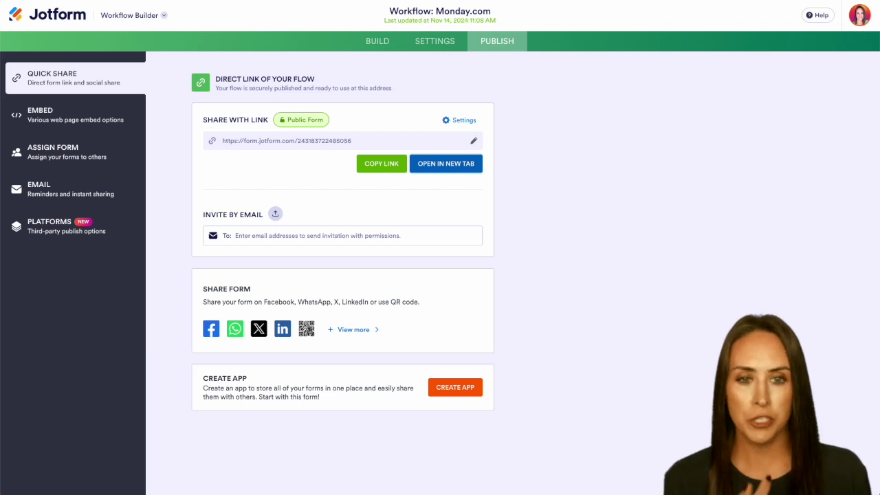
Open the Inbox from the apps menu and approve the test submission's Approval Step.
click(140, 23)
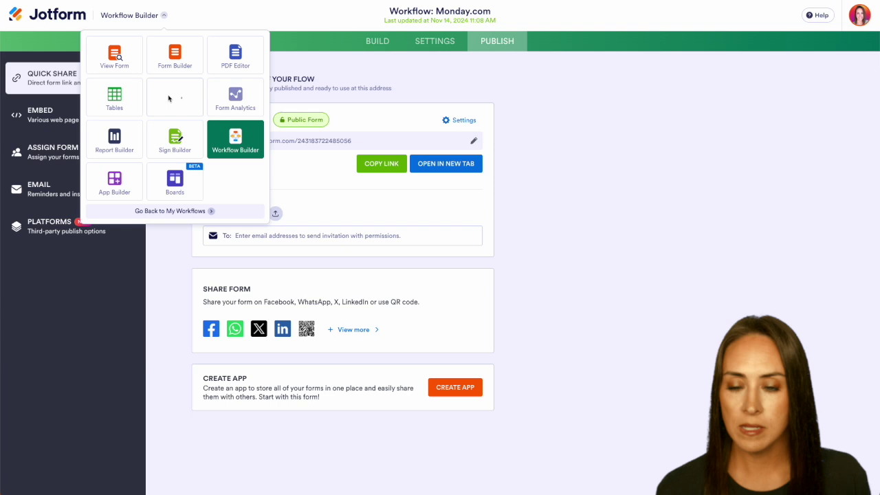
click(169, 98)
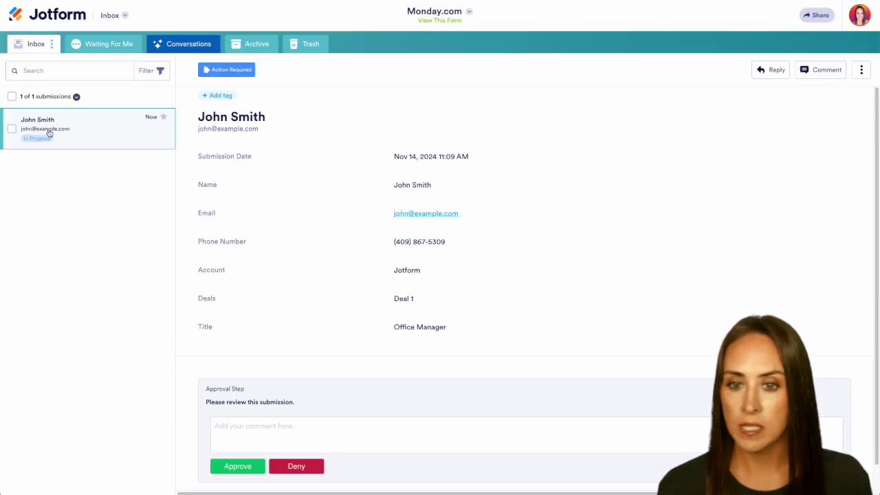
scroll(531, 298, down, 1)
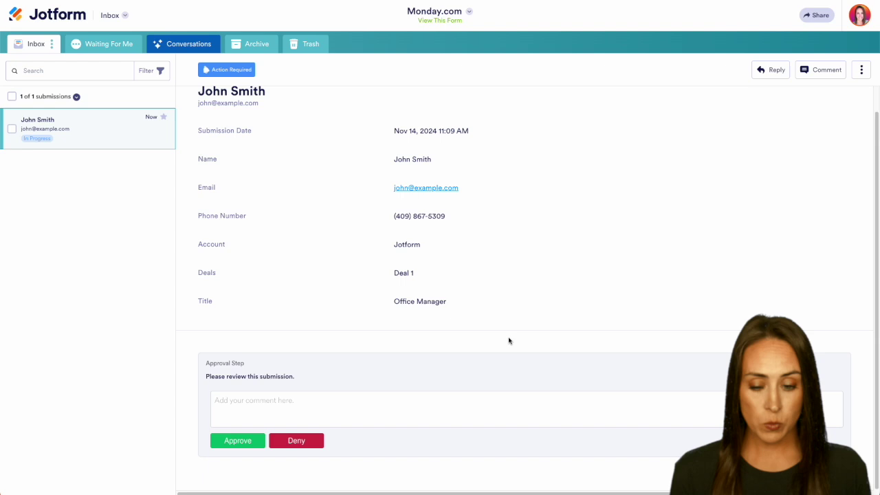
click(241, 443)
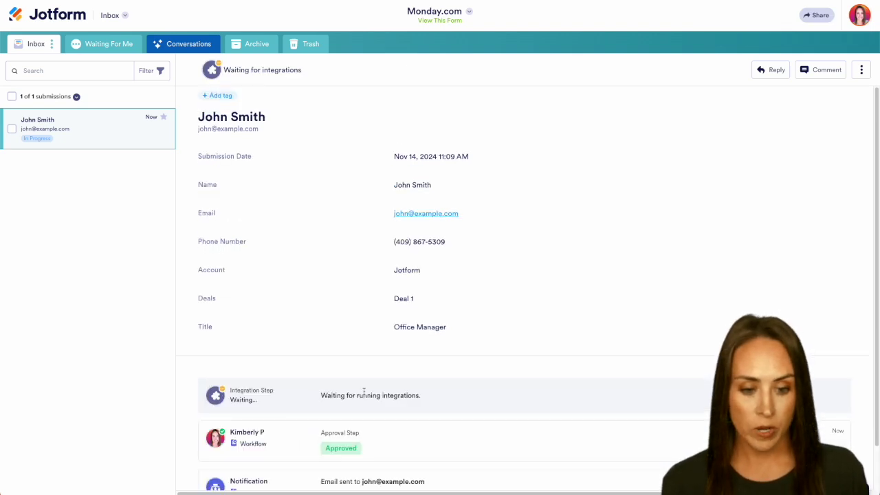
Scroll the submission details to check the Approved status, notification email and monday.com Create Item entries.
scroll(459, 404, down, 1)
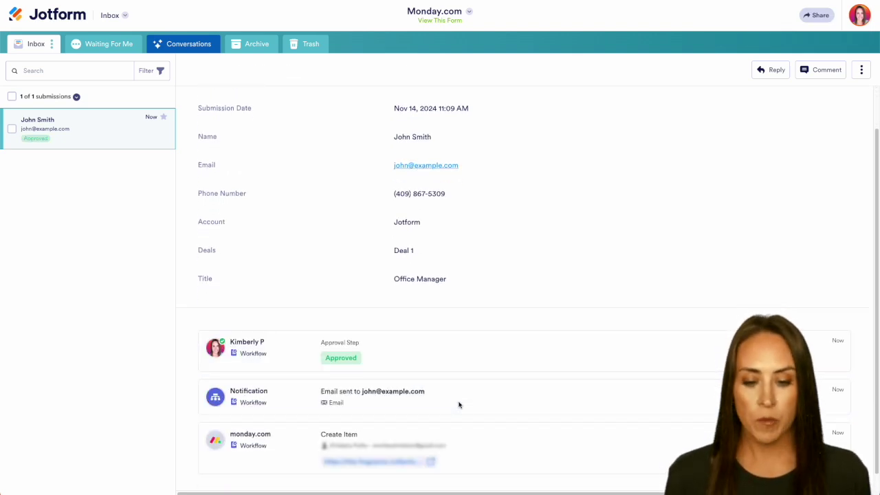